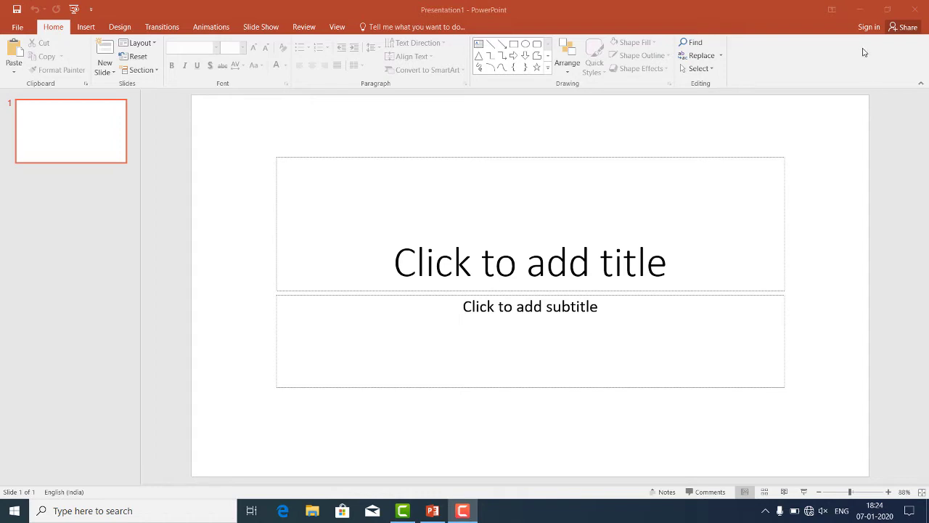
Minimize the blank Presentation1 window so the desktop files are visible.
click(862, 12)
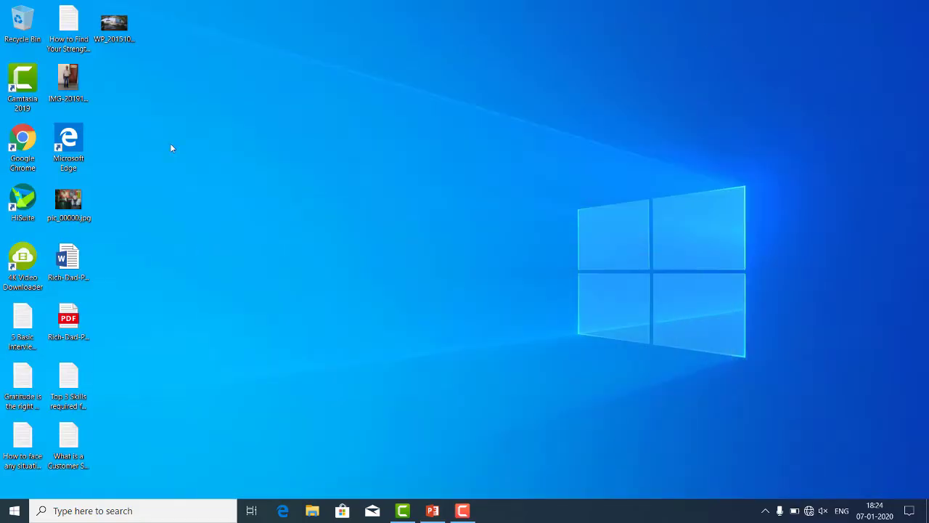
Copy the metro station photo file from the desktop and paste it onto slide 1.
click(115, 27)
right_click(115, 27)
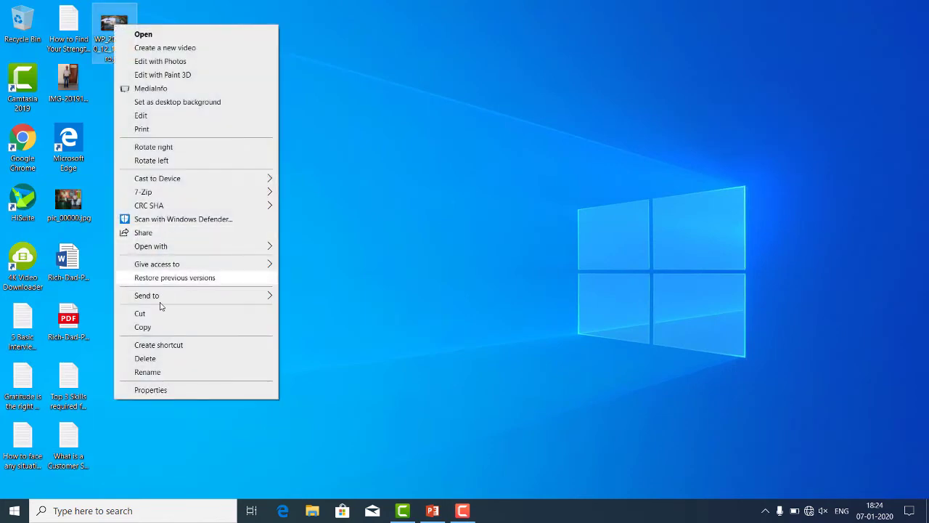
click(187, 328)
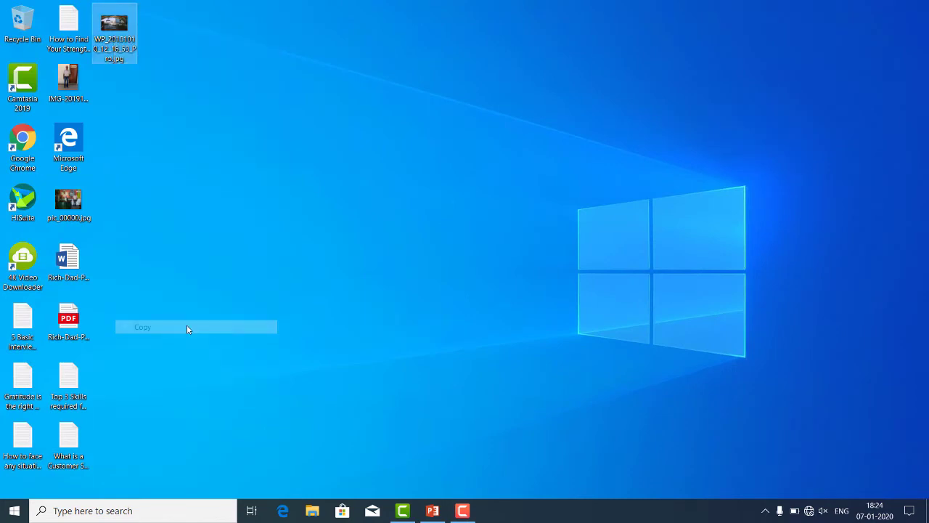
click(435, 511)
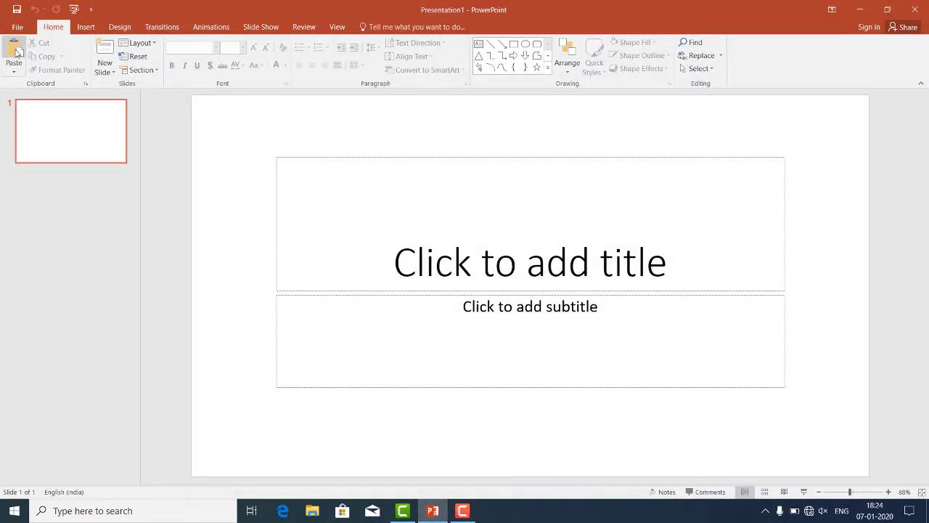
click(14, 53)
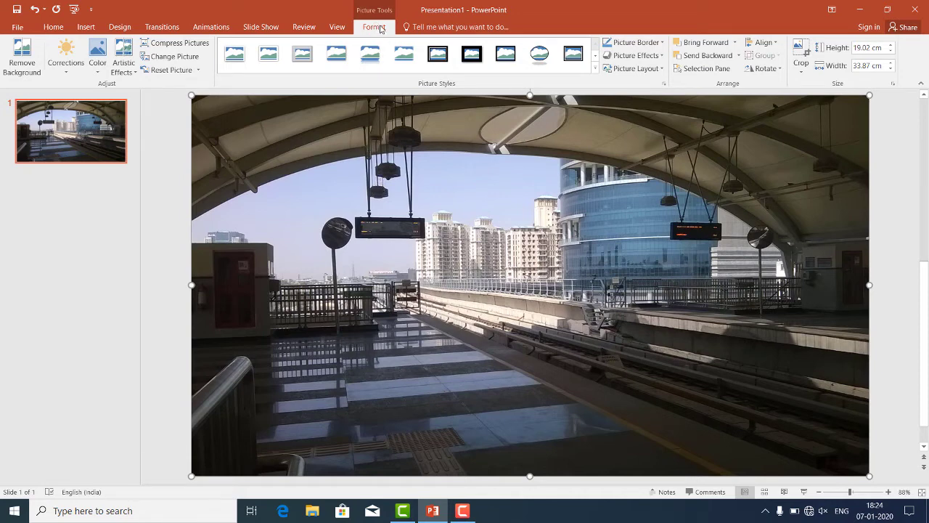
Preview Color saturation presets on the selected station photo, then show its Corrections options.
click(162, 184)
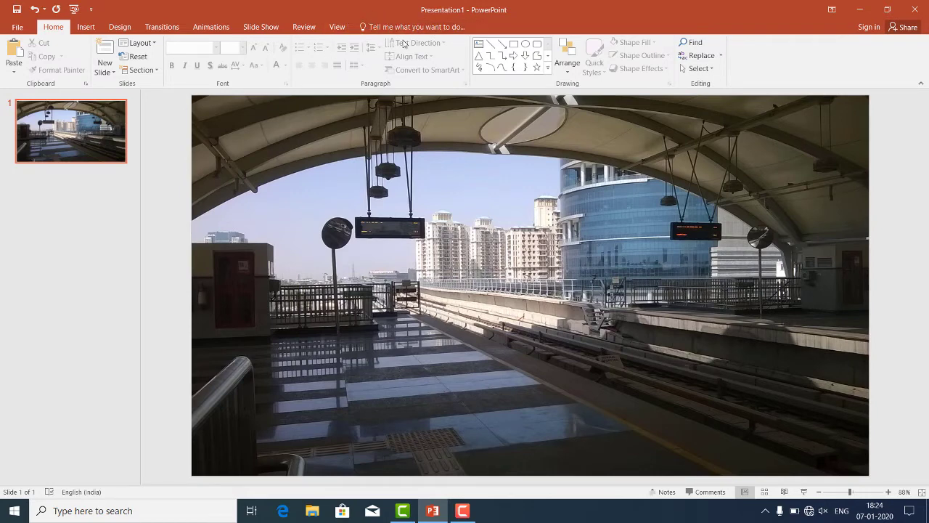
click(499, 270)
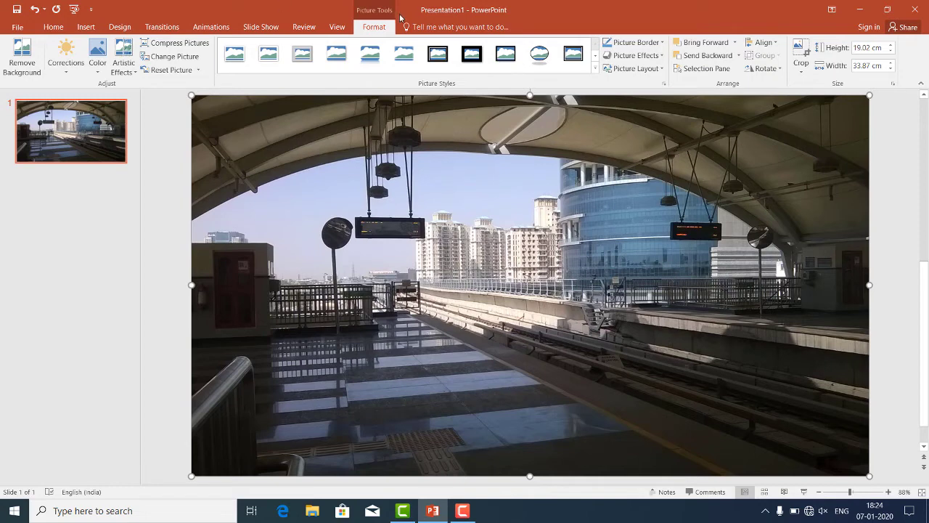
click(100, 71)
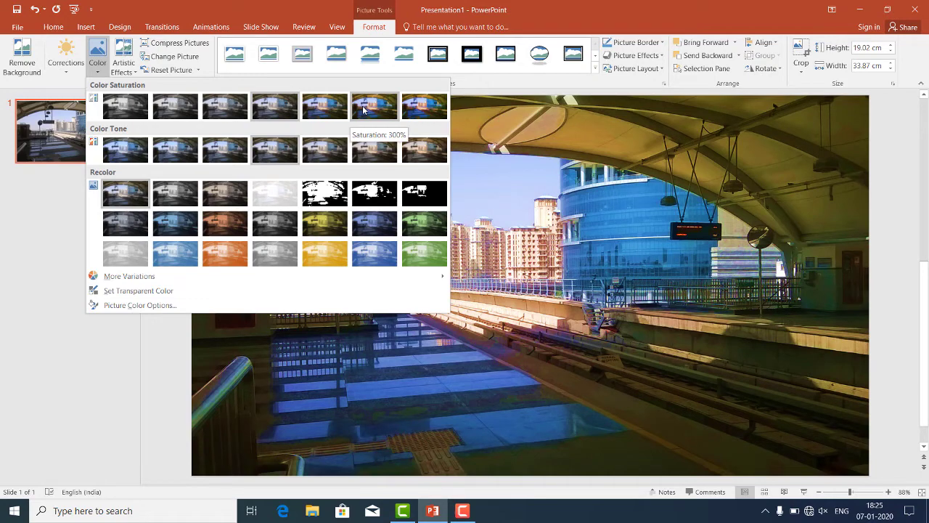
click(70, 74)
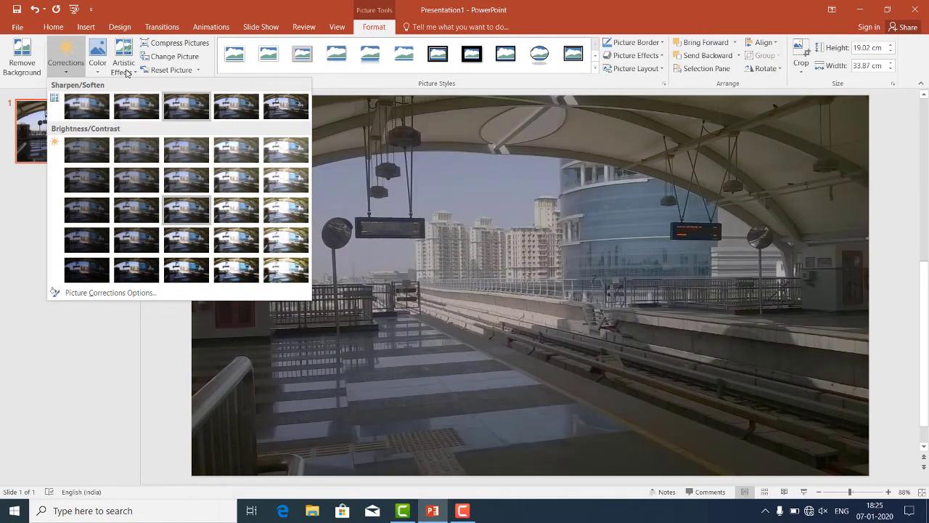
Try the Pencil Sketch artistic effect on the station photo.
click(124, 57)
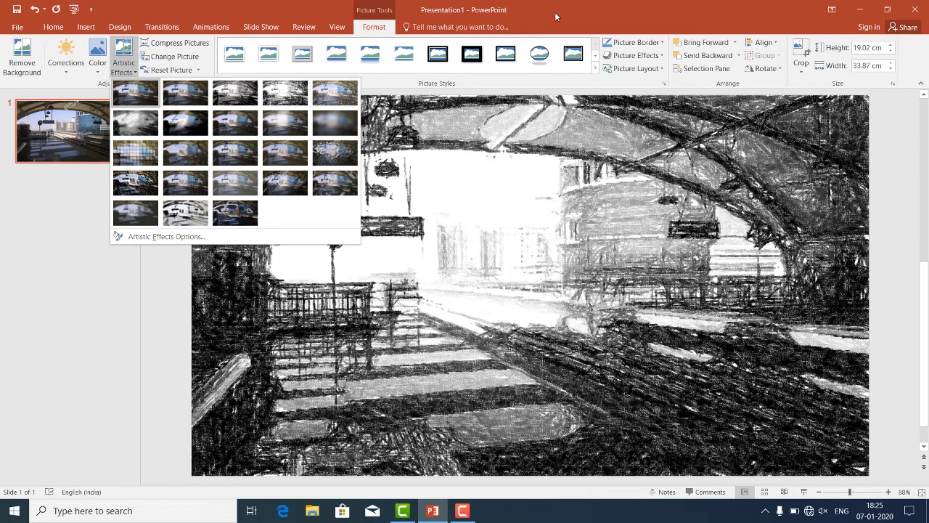
click(556, 15)
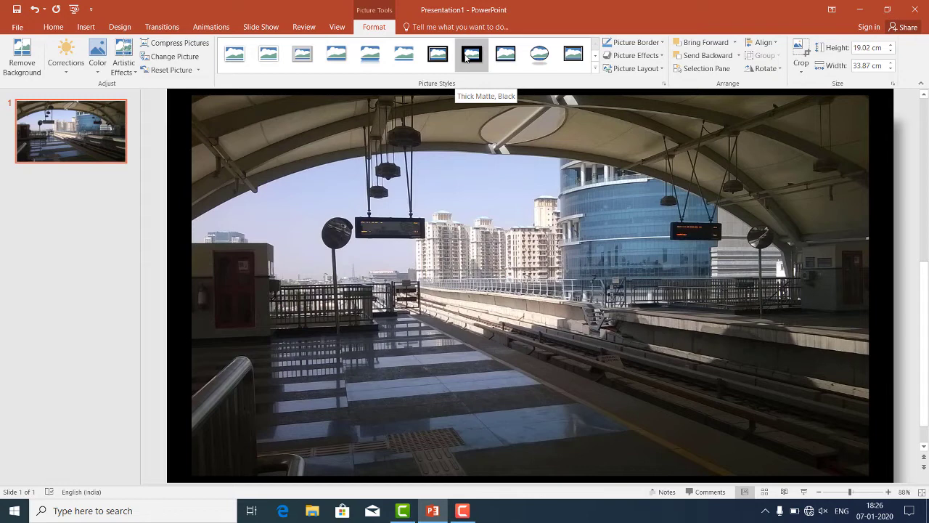
Apply the Soft Edge Oval picture style and a 4½ pt border weight to the photo.
click(595, 58)
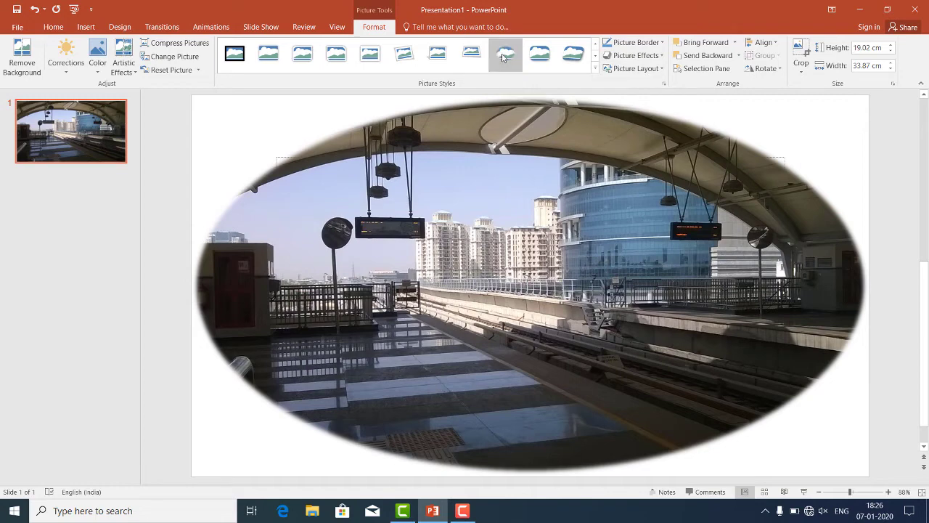
click(505, 56)
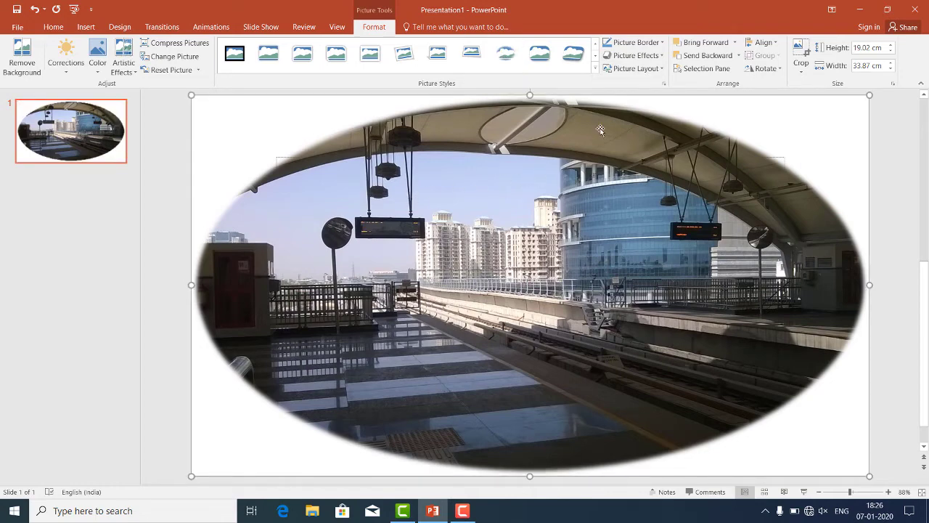
click(662, 44)
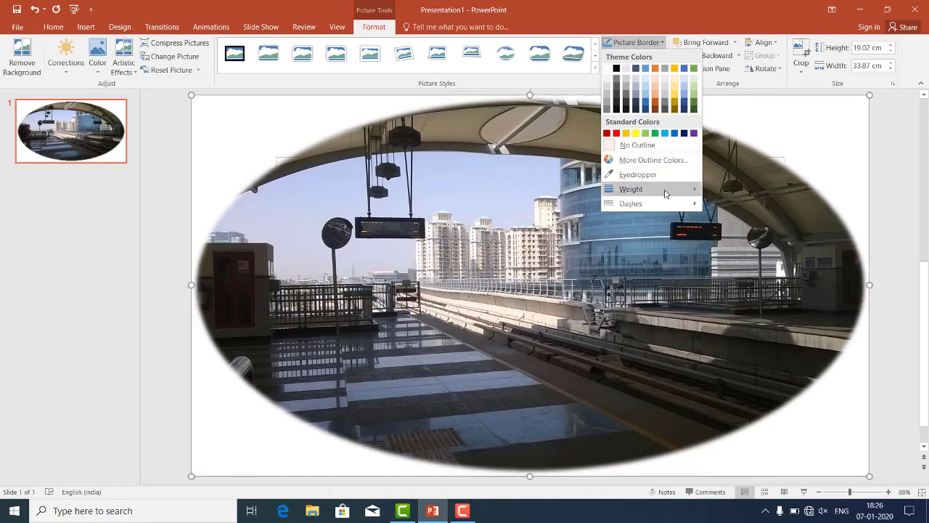
mouse_move(664, 190)
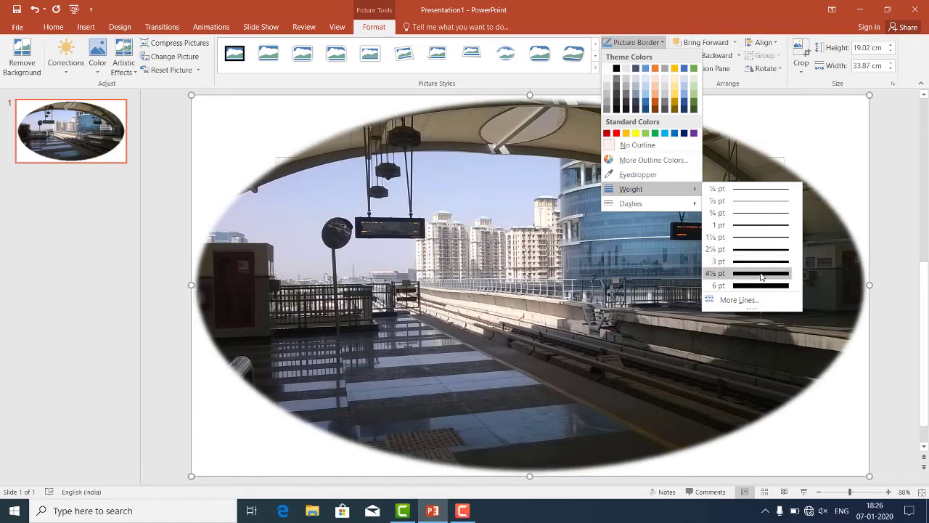
click(761, 275)
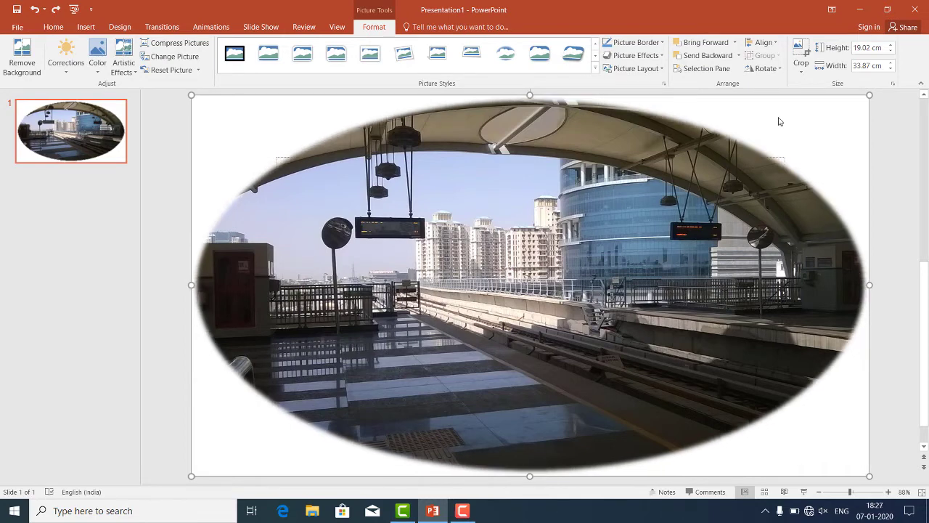
Reset the picture to a plain rectangle and give it a 6 pt Light Blue border.
click(166, 72)
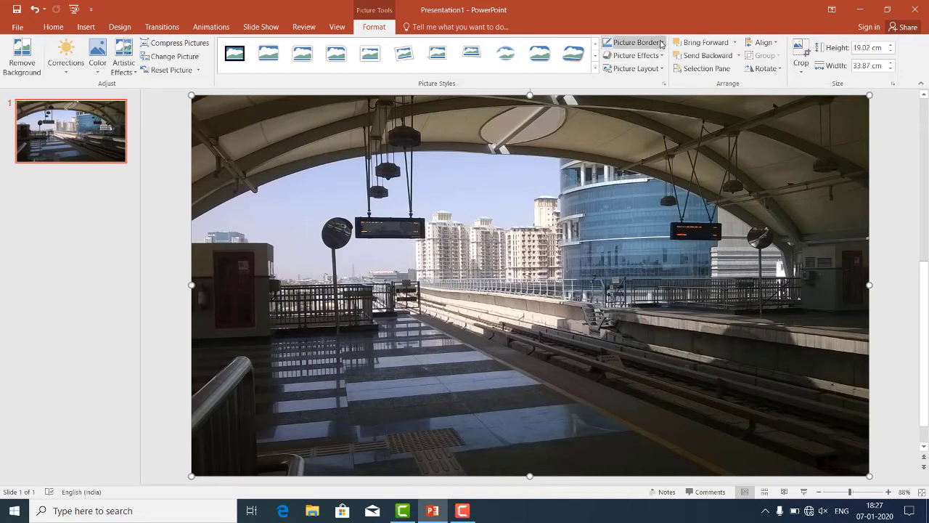
click(661, 43)
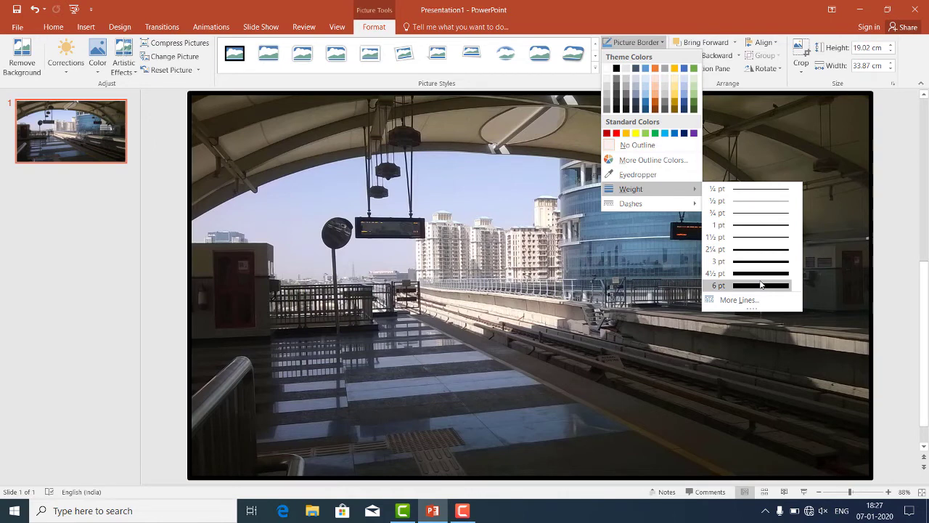
click(761, 284)
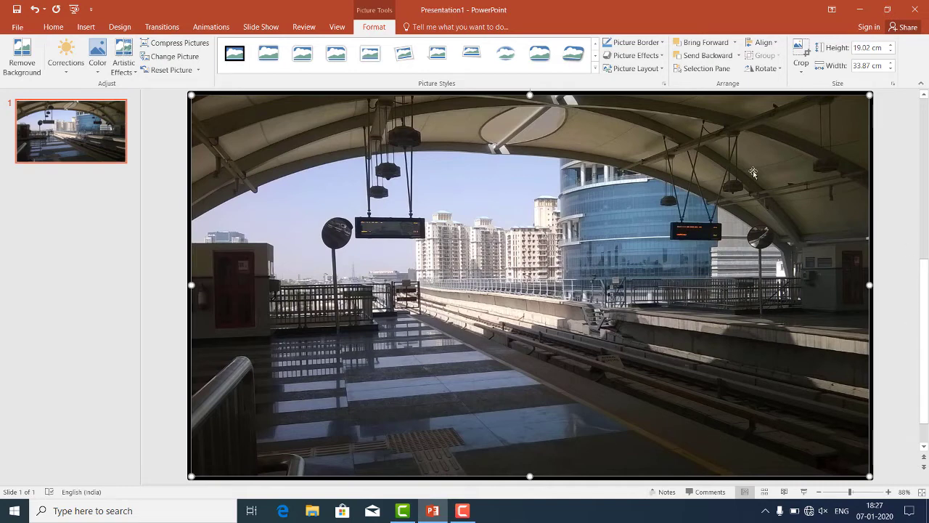
click(664, 44)
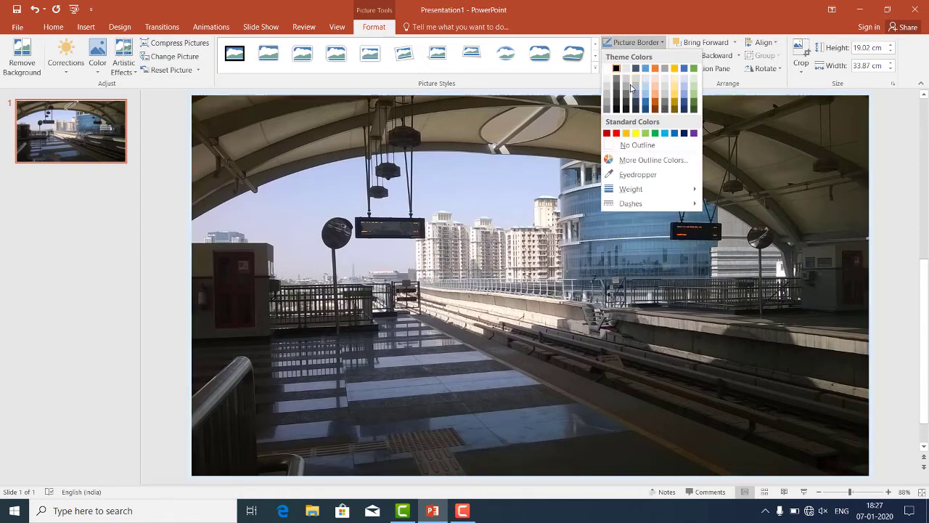
click(666, 134)
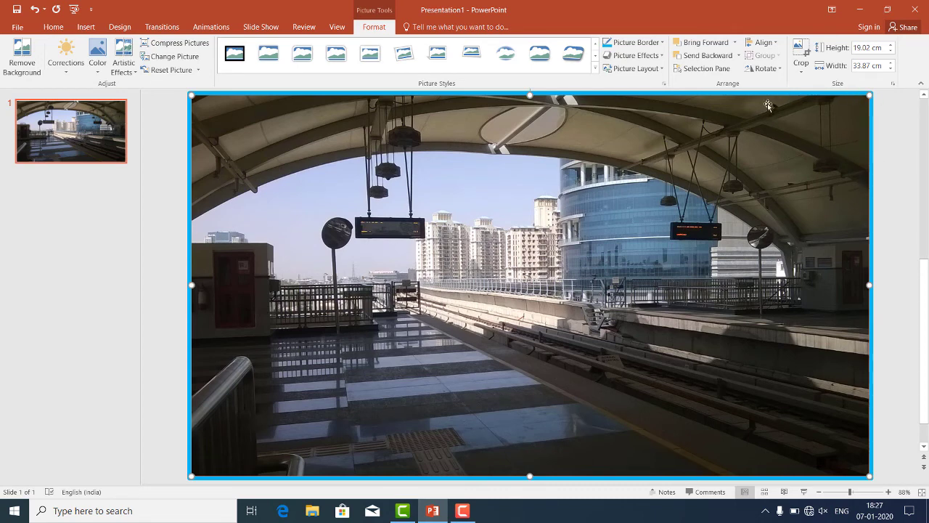
Add an Outer drop shadow preset to the blue-bordered photo.
click(661, 58)
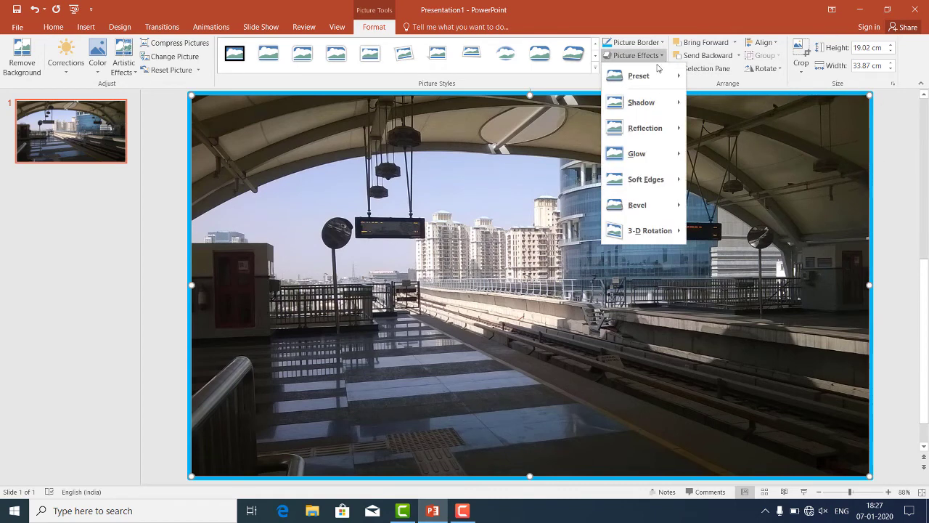
mouse_move(651, 103)
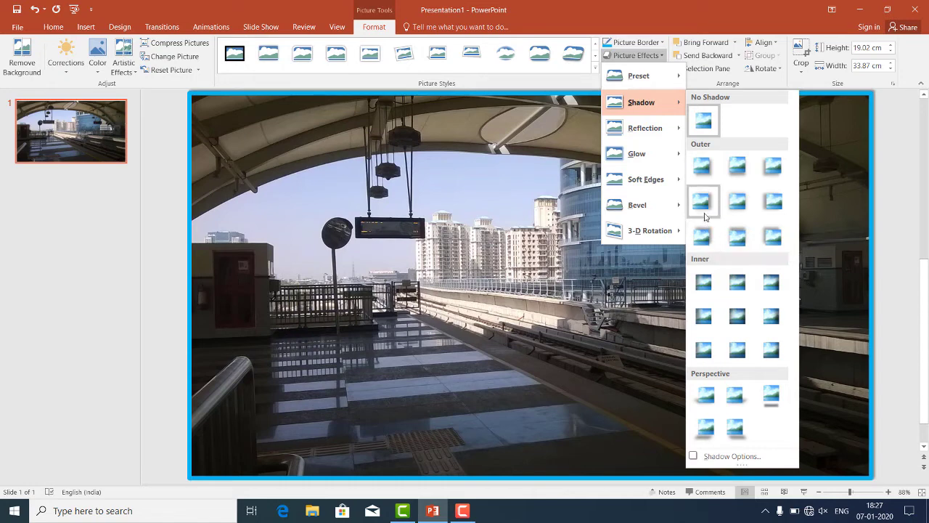
click(703, 204)
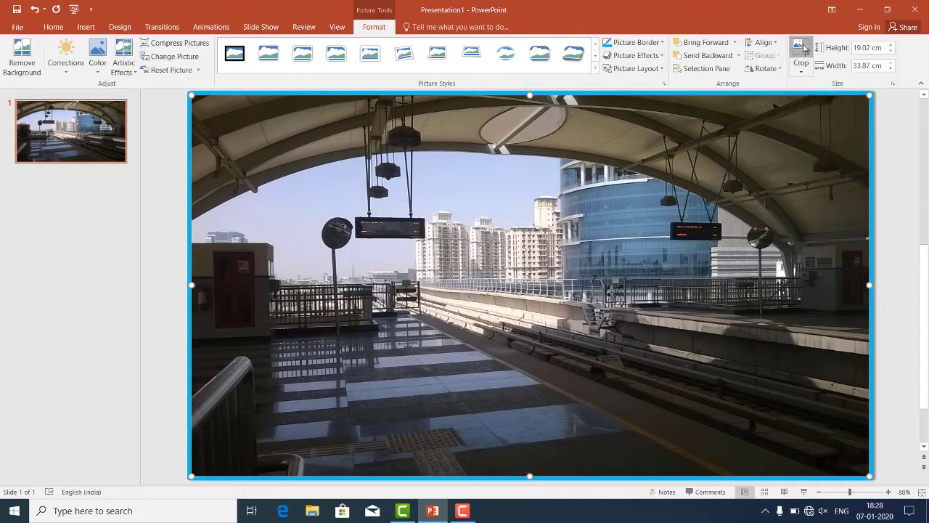
Crop the top, left side and bottom off the photo, then move it left on the slide.
click(801, 47)
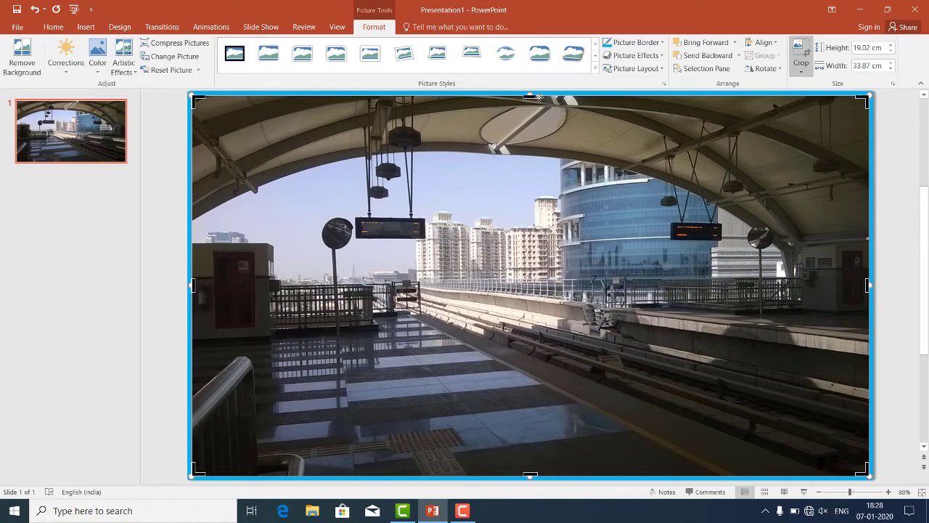
drag(532, 95, 527, 181)
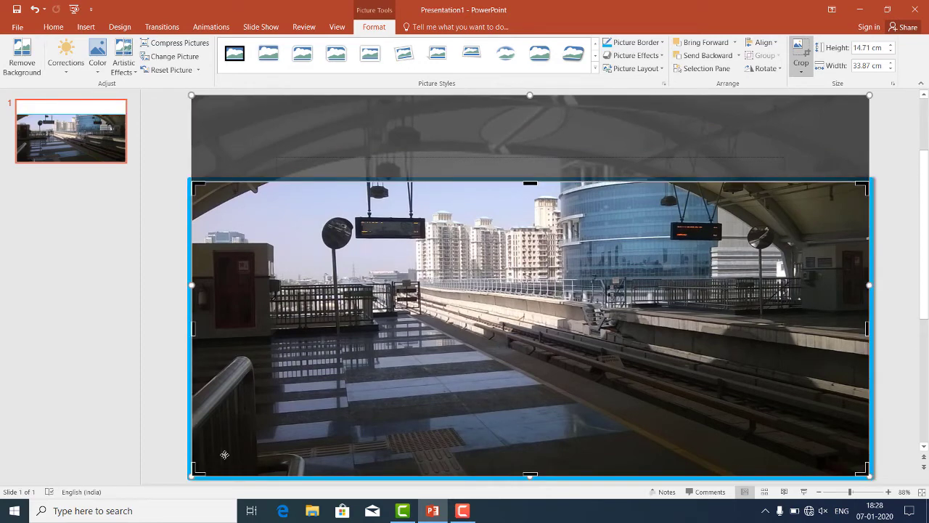
drag(193, 472, 426, 361)
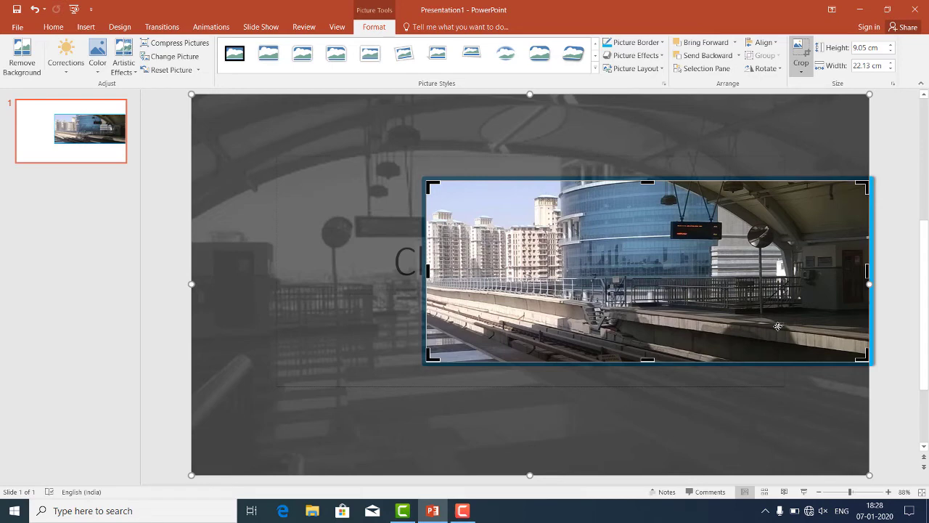
click(802, 50)
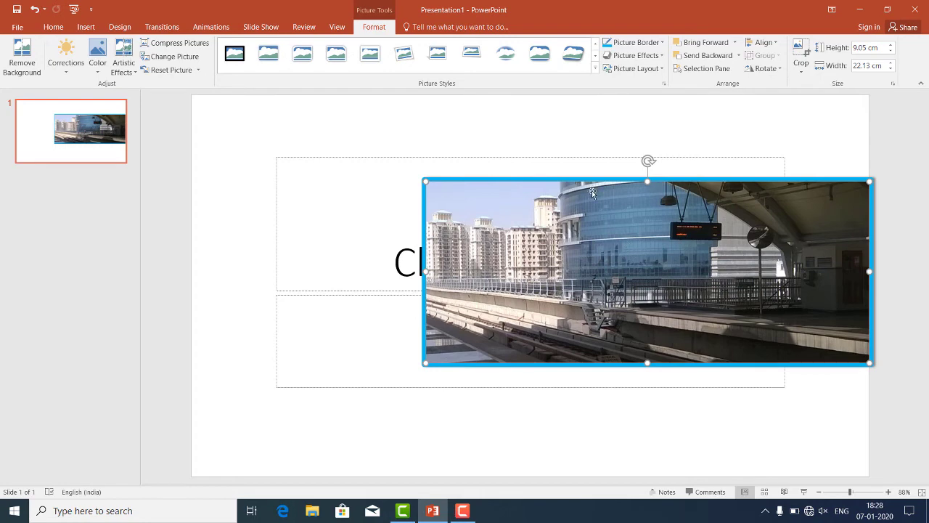
mouse_move(592, 190)
mouse_down()
mouse_move(510, 194)
mouse_move(518, 214)
mouse_up()
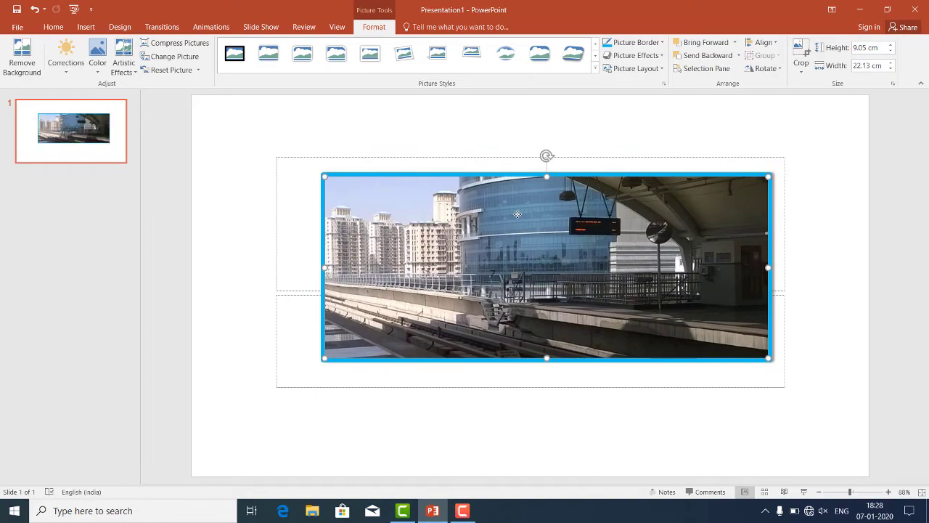
click(21, 29)
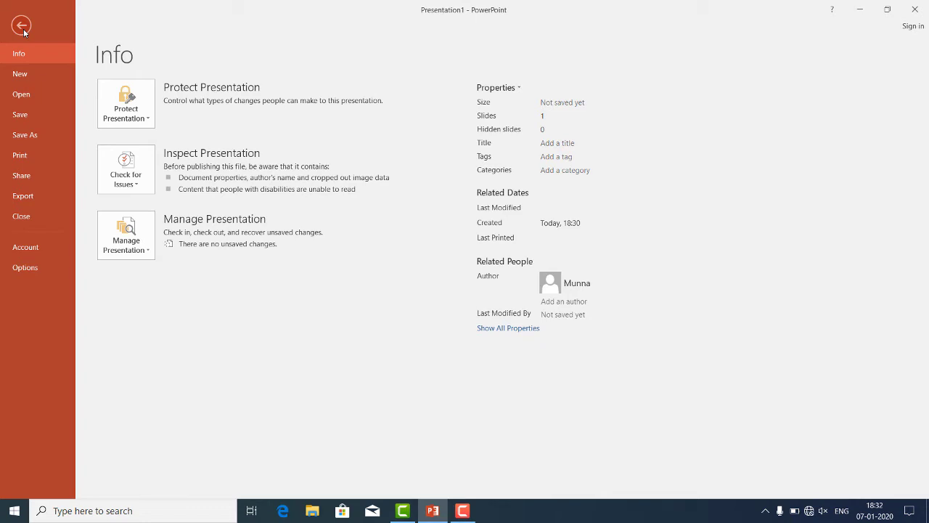
Export only this slide as JPEG 'image-cropped' to the Desktop, then close PowerPoint without saving.
click(37, 136)
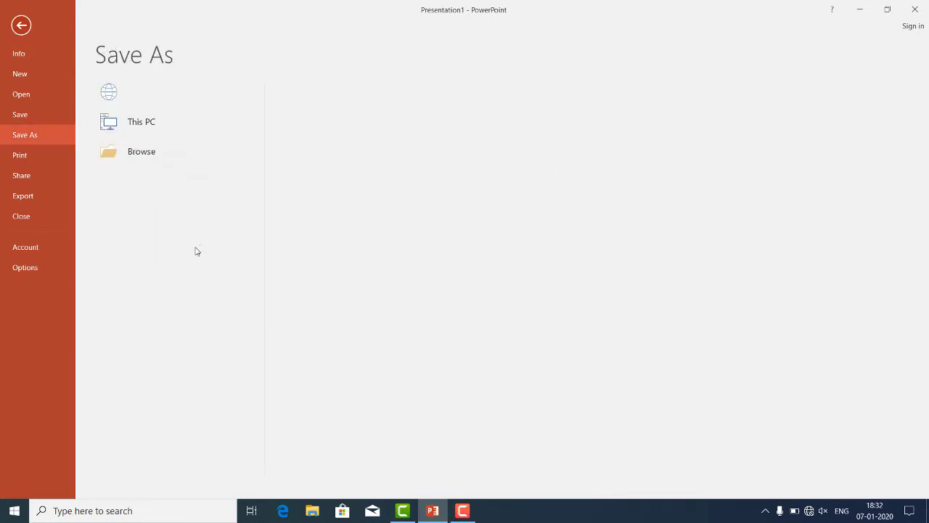
click(153, 190)
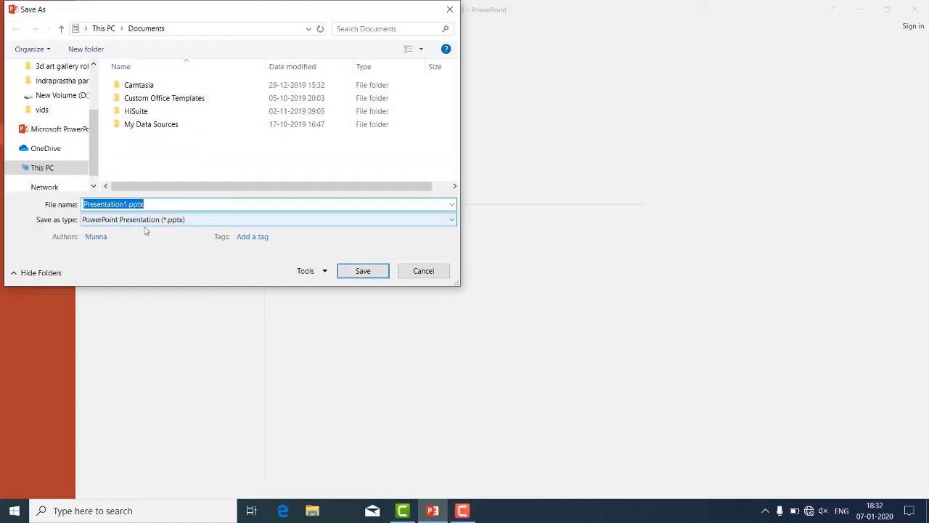
click(145, 225)
click(145, 225)
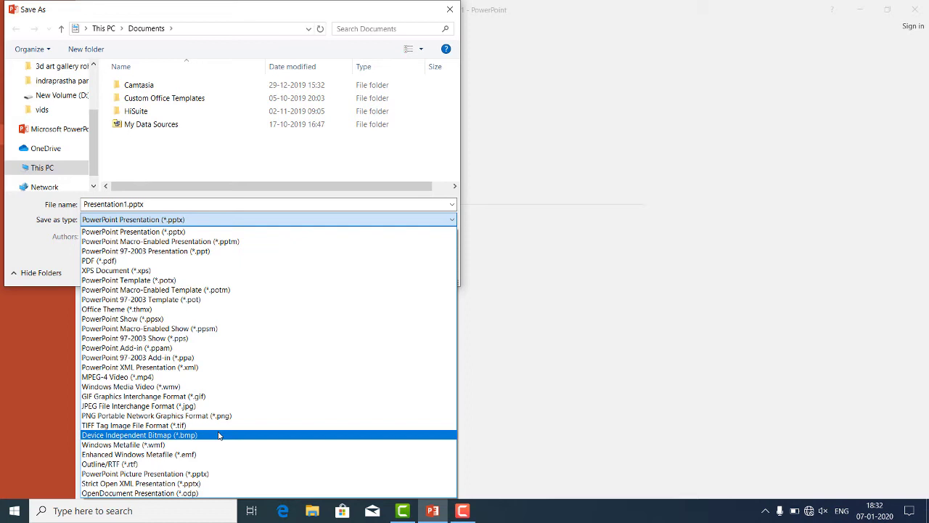
click(190, 407)
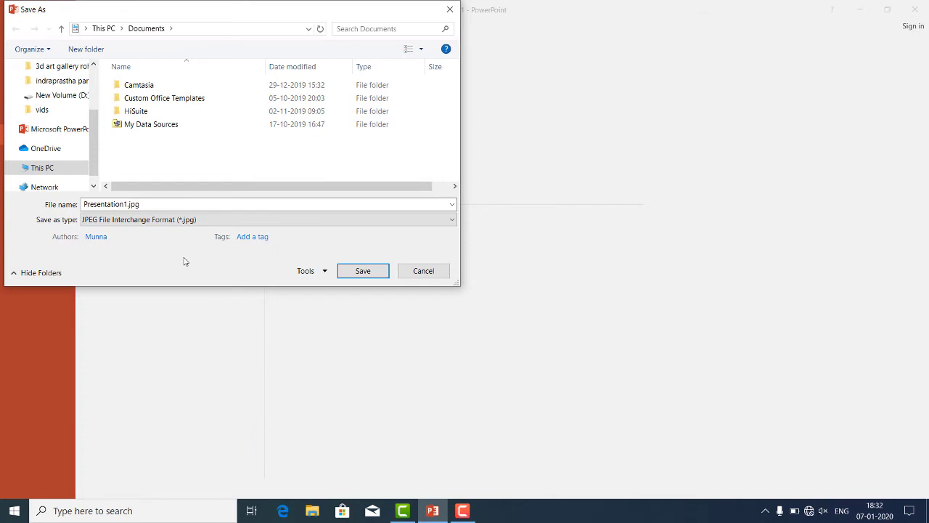
double_click(147, 204)
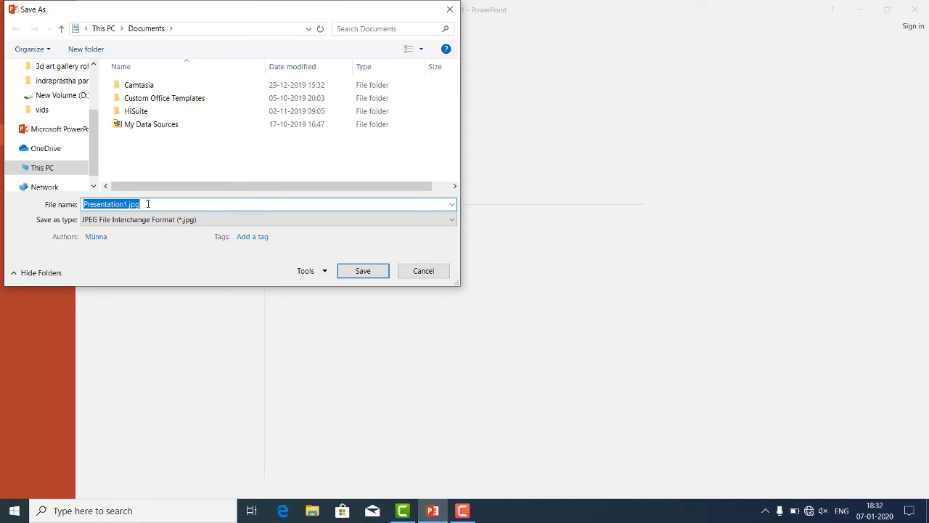
text(image-c)
text(ropped)
scroll(44, 100, up, 2)
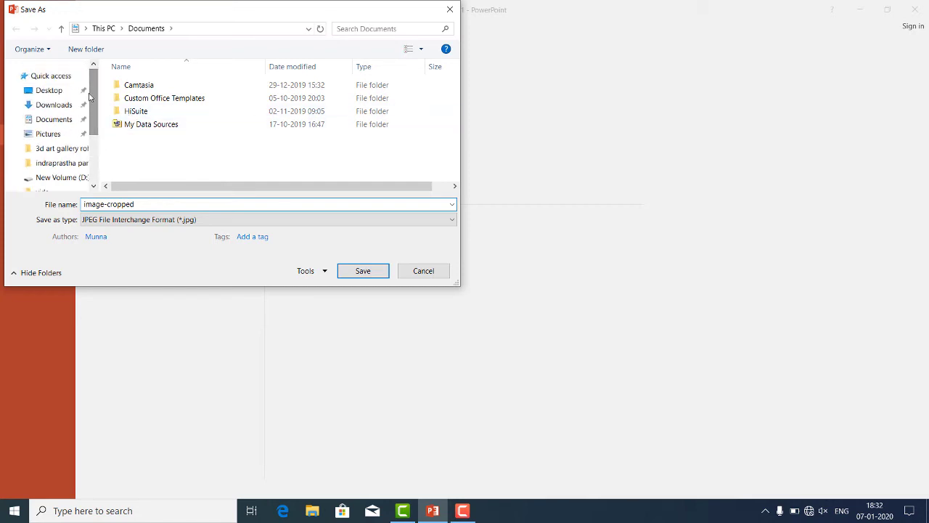
click(47, 92)
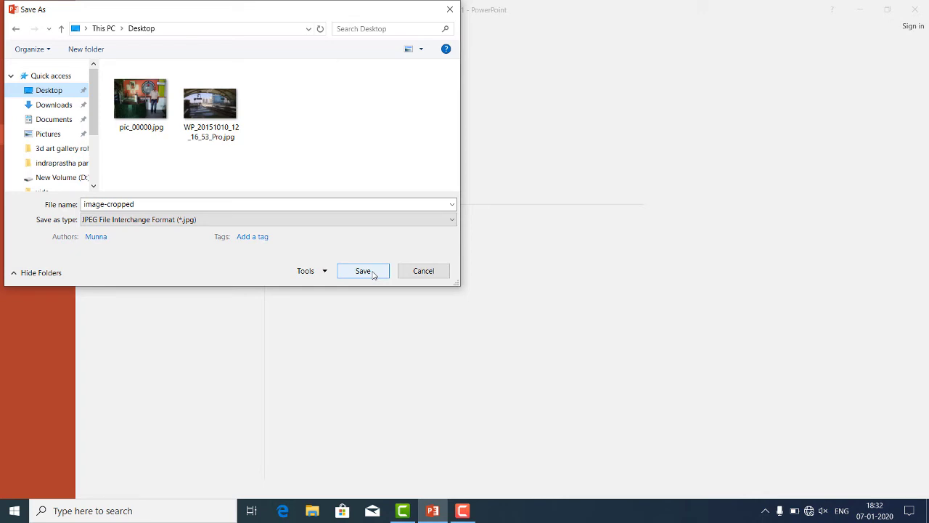
click(373, 272)
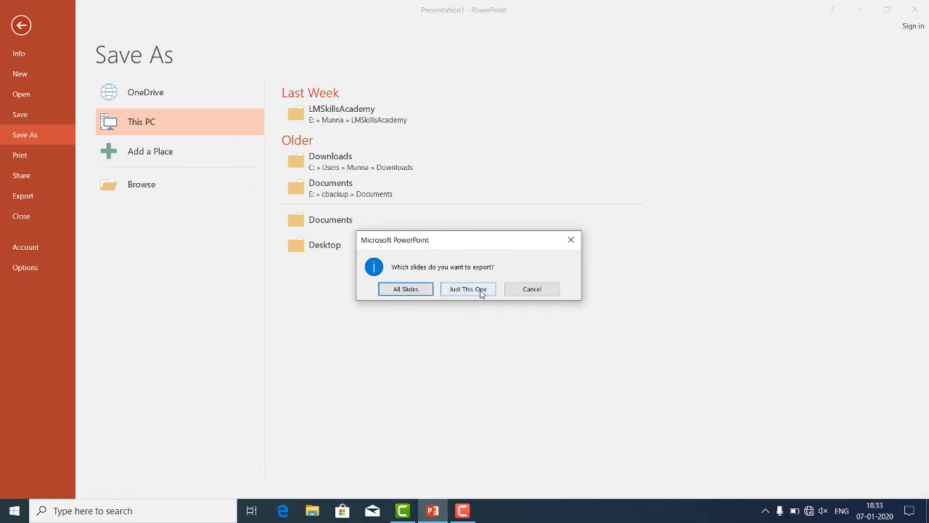
click(480, 289)
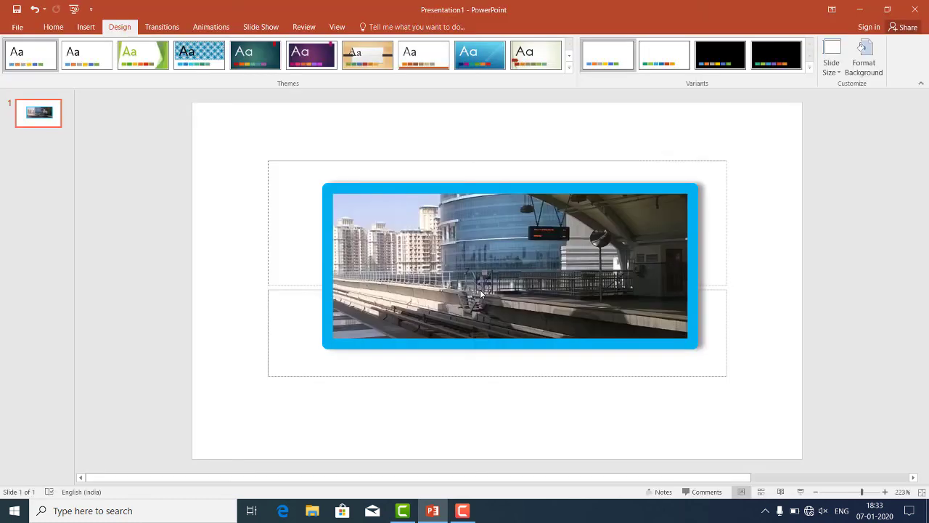
click(915, 10)
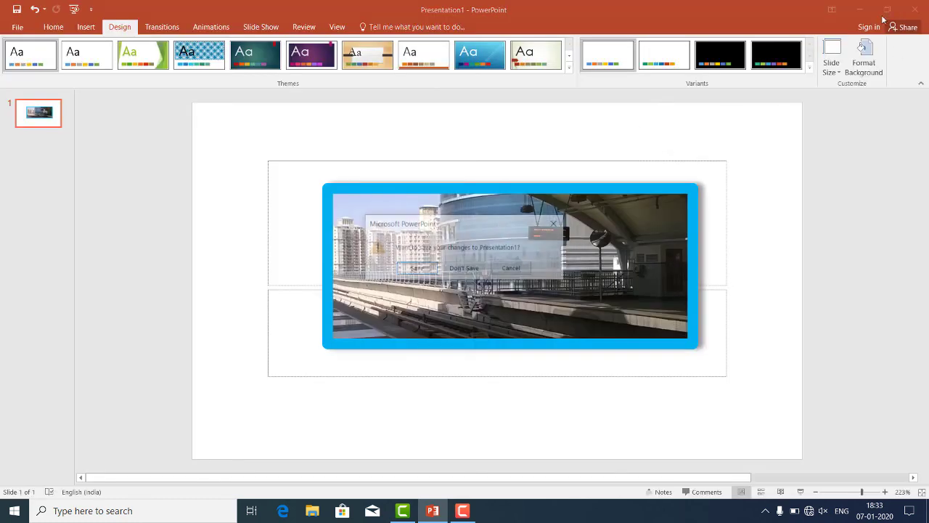
click(468, 269)
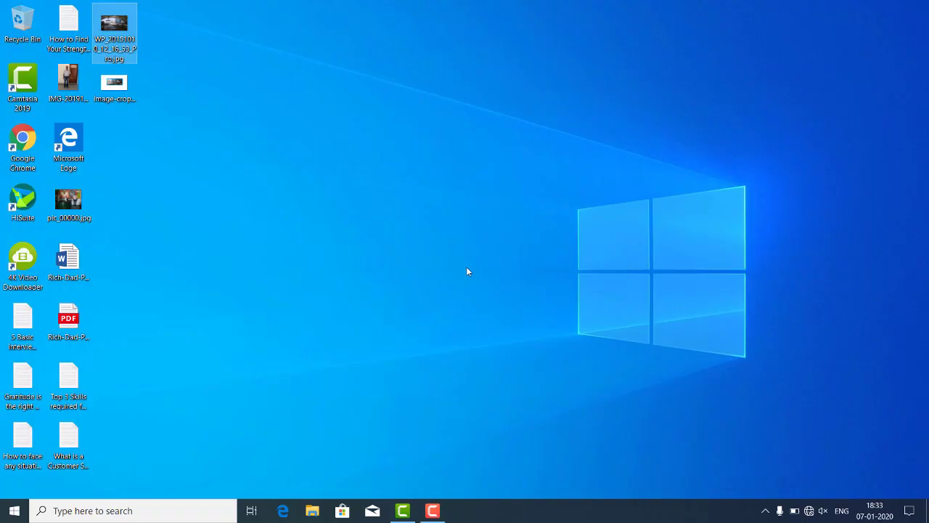
Open image-cropped.jpg from the desktop using Edit with Photos.
click(120, 88)
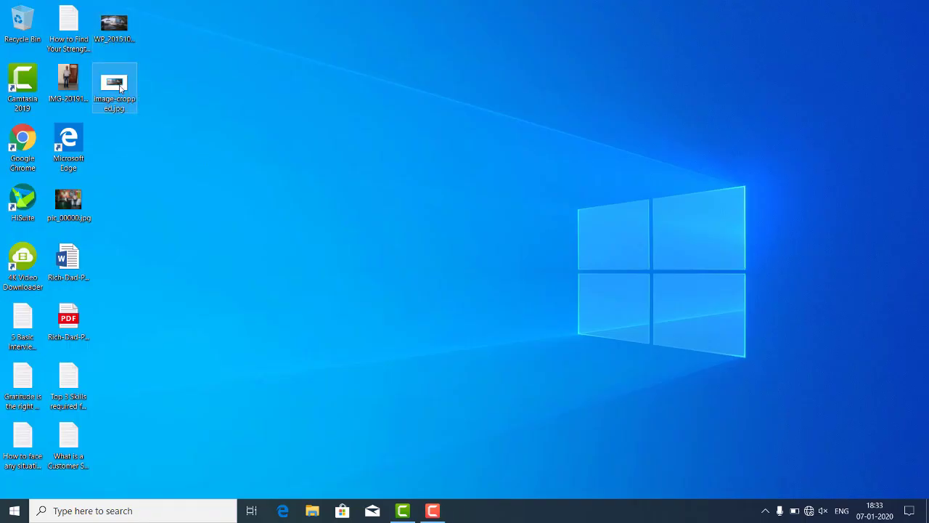
mouse_move(120, 87)
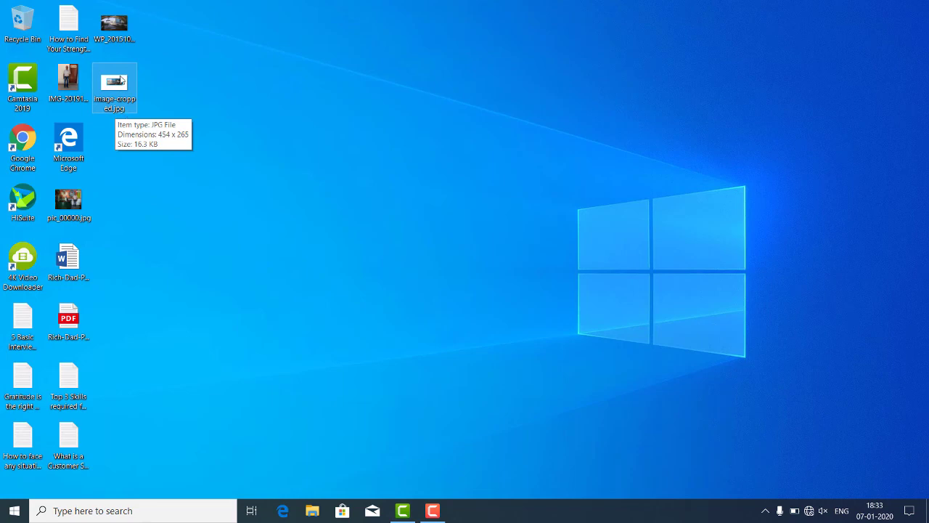
right_click(120, 77)
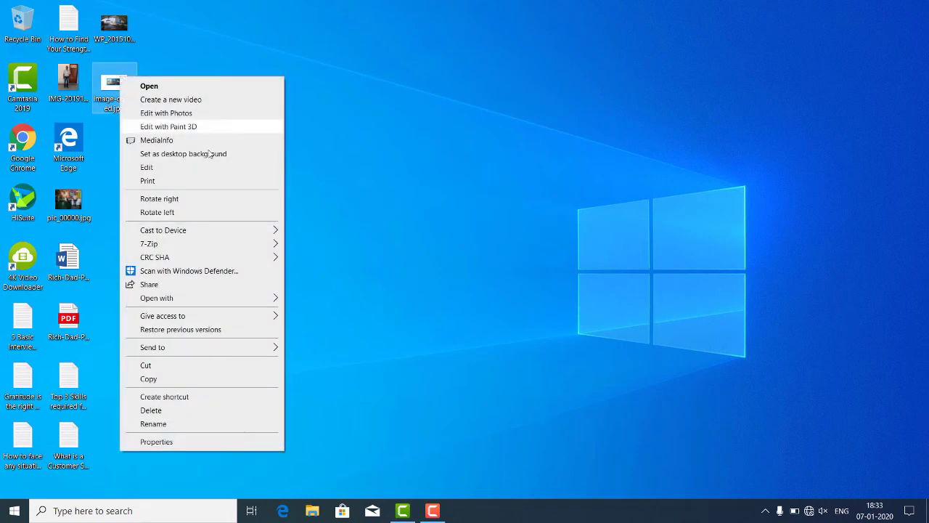
click(211, 114)
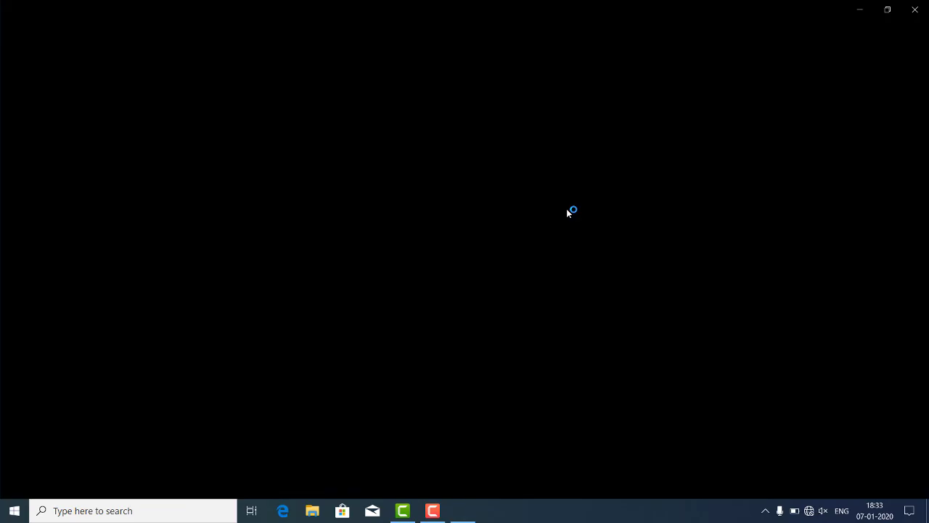